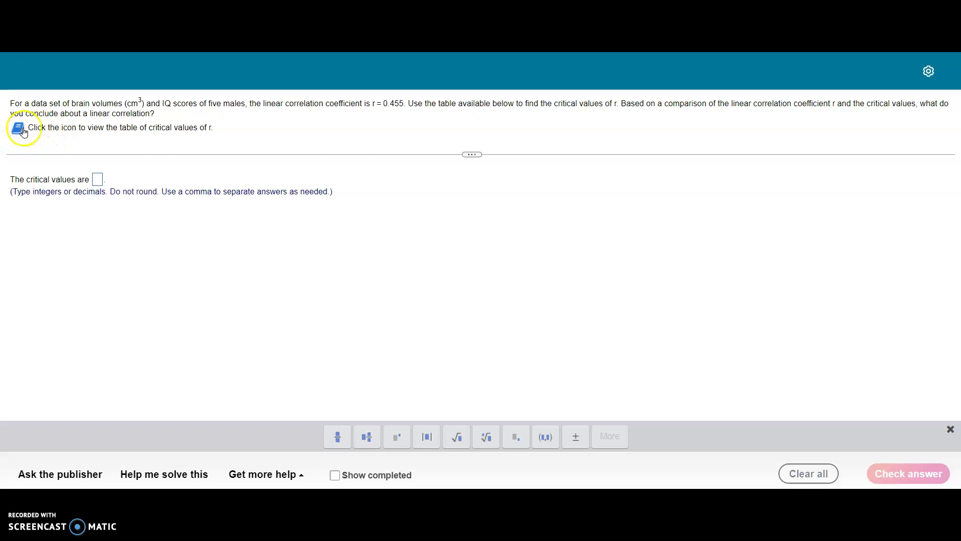
Open the critical-values table, circle 'five males', write n=5, and circle the row for 5.
{"action": "left_click", "coordinate": [18, 129]}
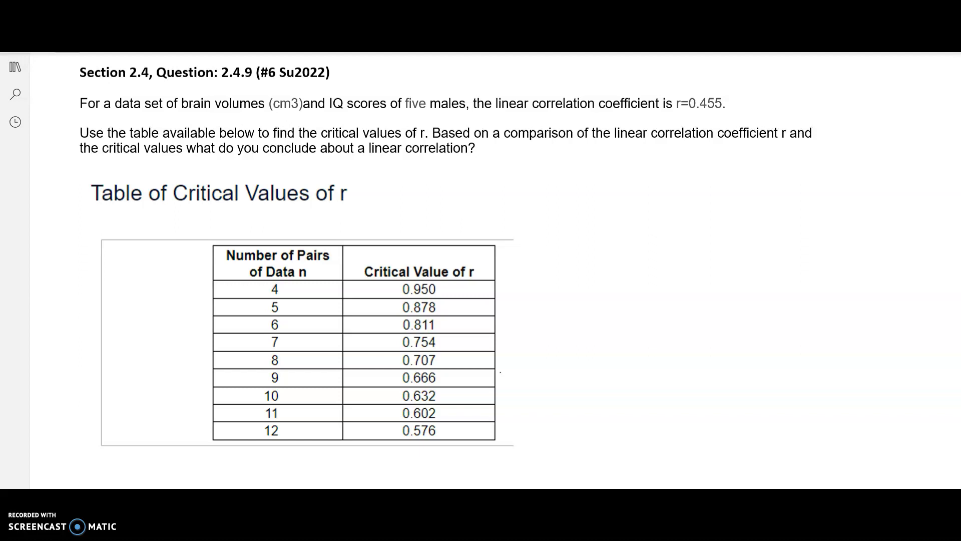
{"action": "mouse_move", "coordinate": [408, 109]}
{"action": "left_mouse_down"}
{"action": "mouse_move", "coordinate": [474, 108]}
{"action": "mouse_move", "coordinate": [449, 82]}
{"action": "mouse_move", "coordinate": [408, 78]}
{"action": "mouse_move", "coordinate": [414, 117]}
{"action": "left_mouse_up"}
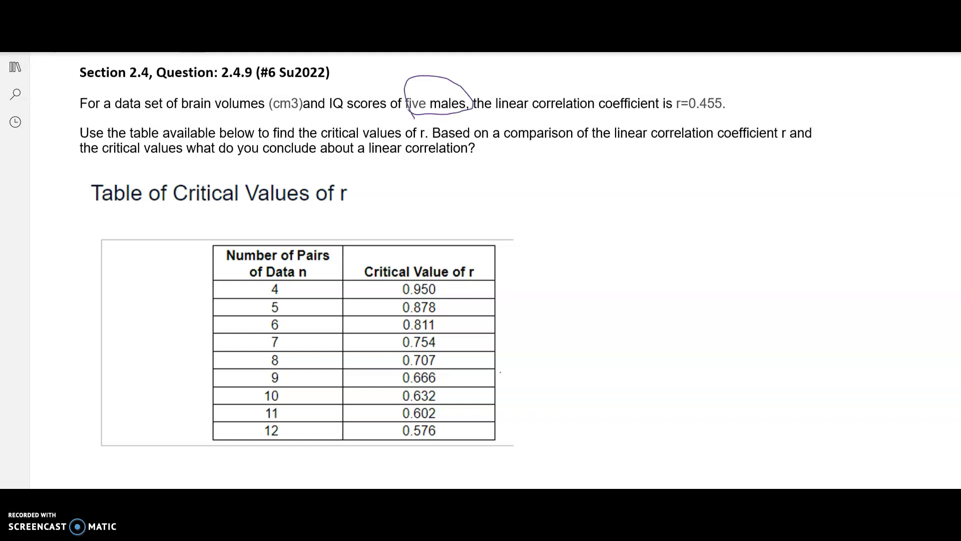
{"action": "mouse_move", "coordinate": [570, 249]}
{"action": "left_mouse_down"}
{"action": "mouse_move", "coordinate": [587, 265]}
{"action": "mouse_move", "coordinate": [634, 237]}
{"action": "mouse_move", "coordinate": [624, 237]}
{"action": "mouse_move", "coordinate": [623, 265]}
{"action": "left_mouse_up"}
{"action": "mouse_move", "coordinate": [283, 316]}
{"action": "left_mouse_down"}
{"action": "mouse_move", "coordinate": [260, 309]}
{"action": "mouse_move", "coordinate": [266, 317]}
{"action": "mouse_move", "coordinate": [397, 303]}
{"action": "left_mouse_up"}
Draw an arrow from the 5 row to 0.878 and write C.V. ±0.878.
{"action": "mouse_move", "coordinate": [386, 299]}
{"action": "left_mouse_down"}
{"action": "mouse_move", "coordinate": [398, 303]}
{"action": "mouse_move", "coordinate": [386, 310]}
{"action": "left_mouse_up"}
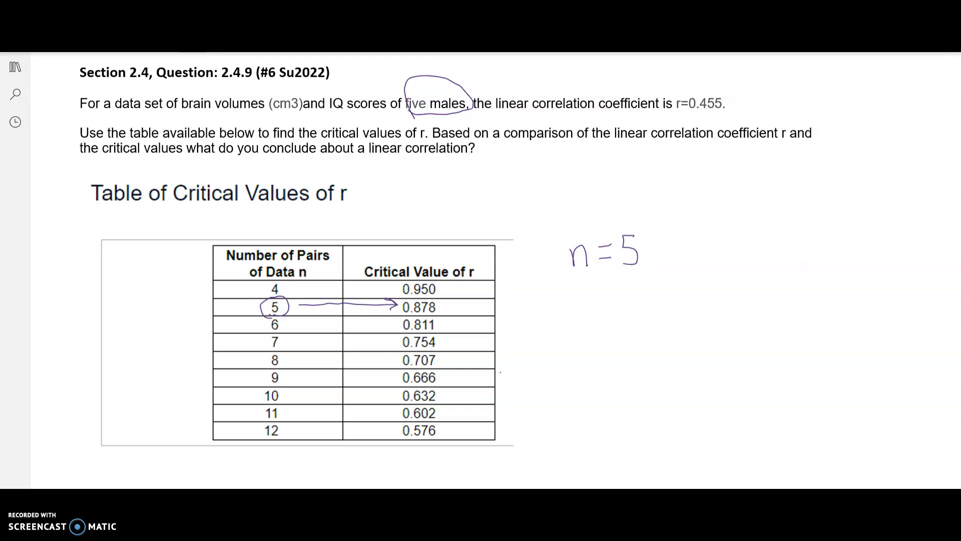
{"action": "mouse_move", "coordinate": [575, 307]}
{"action": "left_mouse_down"}
{"action": "mouse_move", "coordinate": [583, 326]}
{"action": "mouse_move", "coordinate": [610, 329]}
{"action": "mouse_move", "coordinate": [624, 292]}
{"action": "left_mouse_up"}
{"action": "mouse_move", "coordinate": [698, 323]}
{"action": "left_mouse_down"}
{"action": "mouse_move", "coordinate": [681, 313]}
{"action": "mouse_move", "coordinate": [695, 326]}
{"action": "left_mouse_up"}
{"action": "mouse_move", "coordinate": [729, 299]}
{"action": "left_mouse_down"}
{"action": "mouse_move", "coordinate": [721, 308]}
{"action": "mouse_move", "coordinate": [727, 301]}
{"action": "mouse_move", "coordinate": [743, 325]}
{"action": "mouse_move", "coordinate": [757, 321]}
{"action": "mouse_move", "coordinate": [759, 303]}
{"action": "left_mouse_up"}
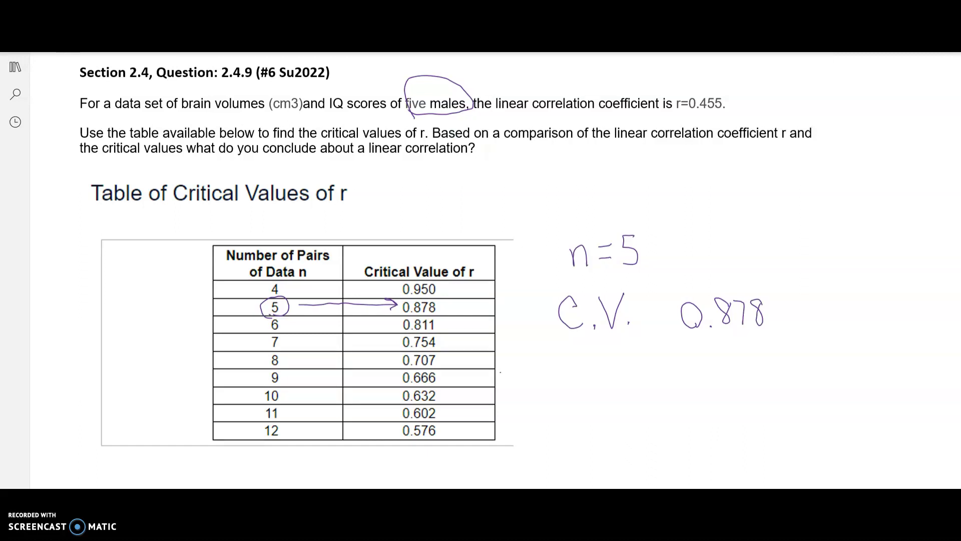
{"action": "mouse_move", "coordinate": [658, 302]}
{"action": "left_mouse_down"}
{"action": "mouse_move", "coordinate": [671, 302]}
{"action": "mouse_move", "coordinate": [677, 317]}
{"action": "mouse_move", "coordinate": [649, 310]}
{"action": "mouse_move", "coordinate": [646, 297]}
{"action": "left_mouse_up"}
{"action": "left_click_drag", "start_coordinate": [379, 251], "coordinate": [394, 260]}
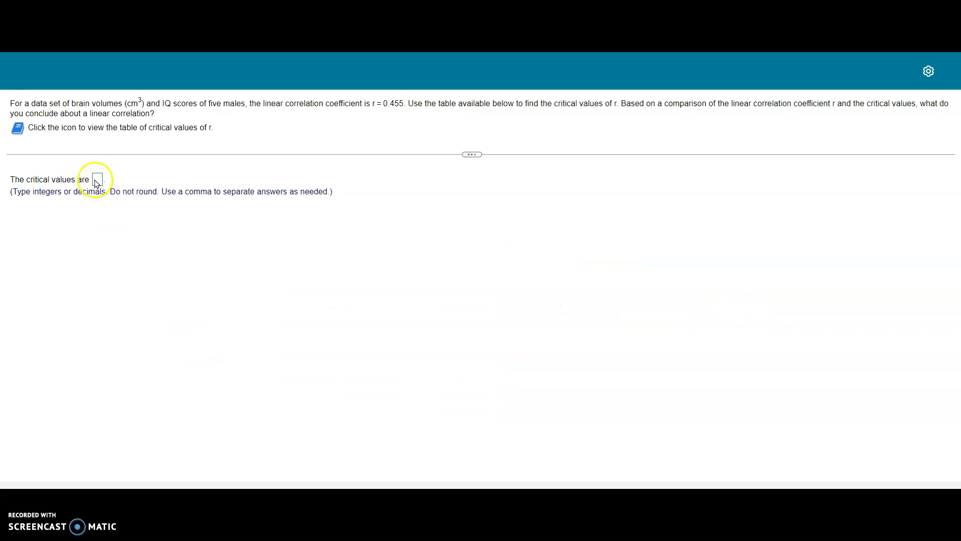
Enter ±0.878 as the critical values, check the answer, and dismiss the feedback.
{"action": "left_click", "coordinate": [96, 180]}
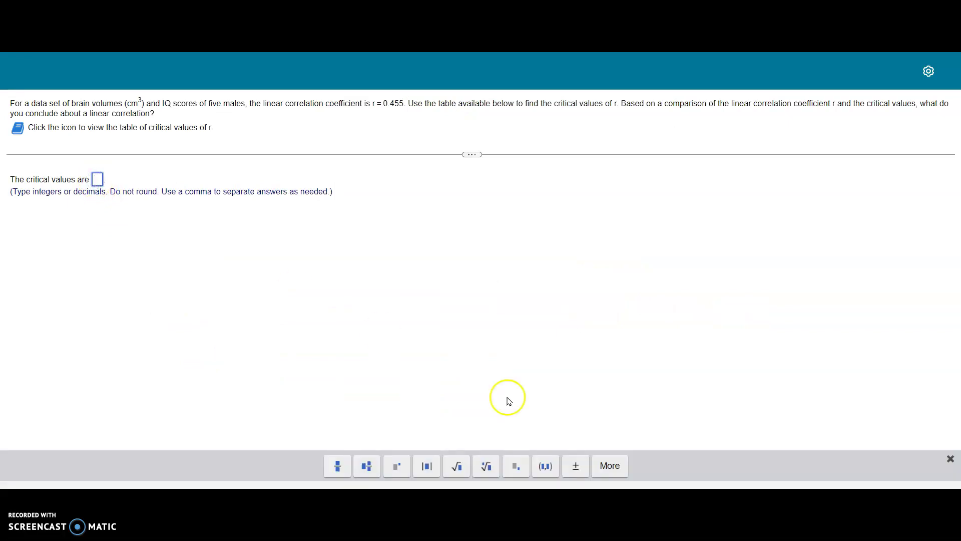
{"action": "left_click", "coordinate": [579, 465]}
{"action": "type", "text": "0.878"}
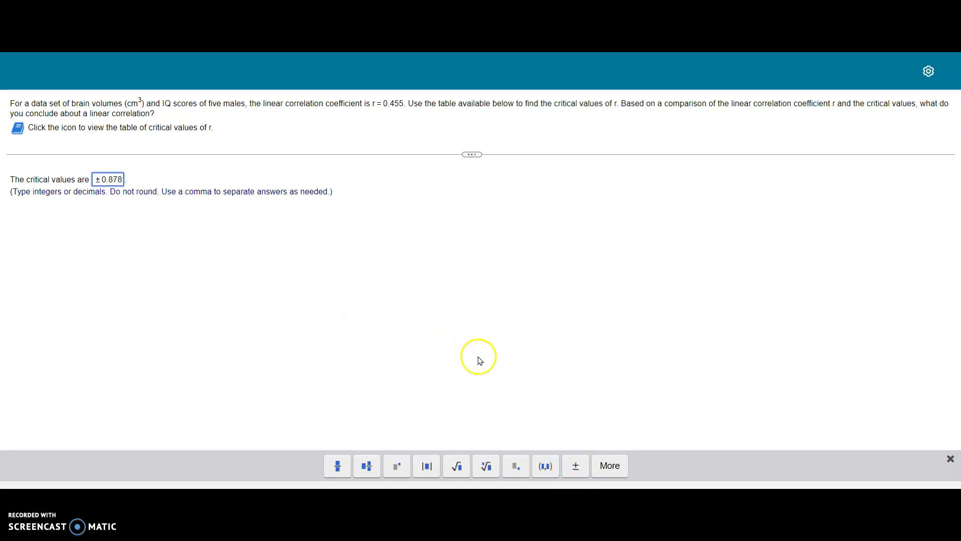
{"action": "left_click", "coordinate": [896, 501]}
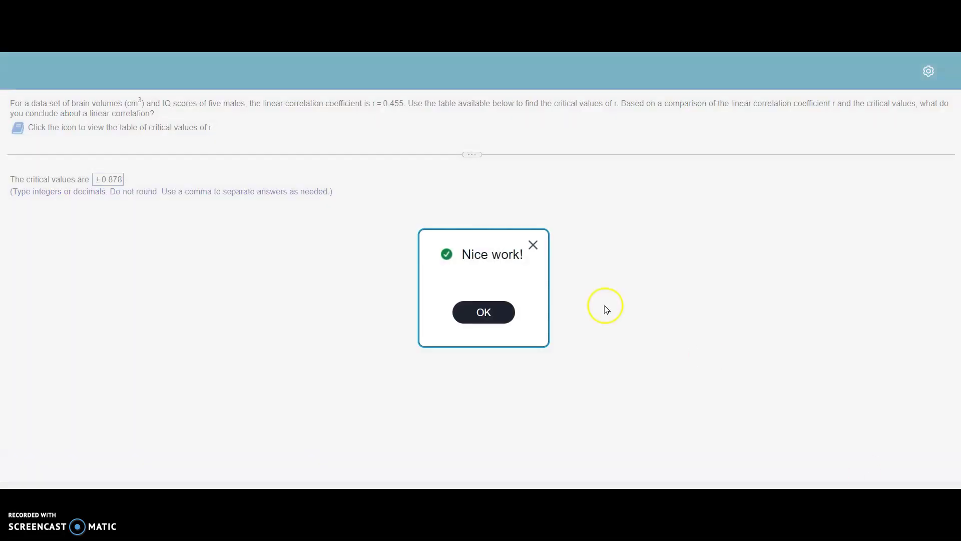
{"action": "left_click", "coordinate": [489, 311]}
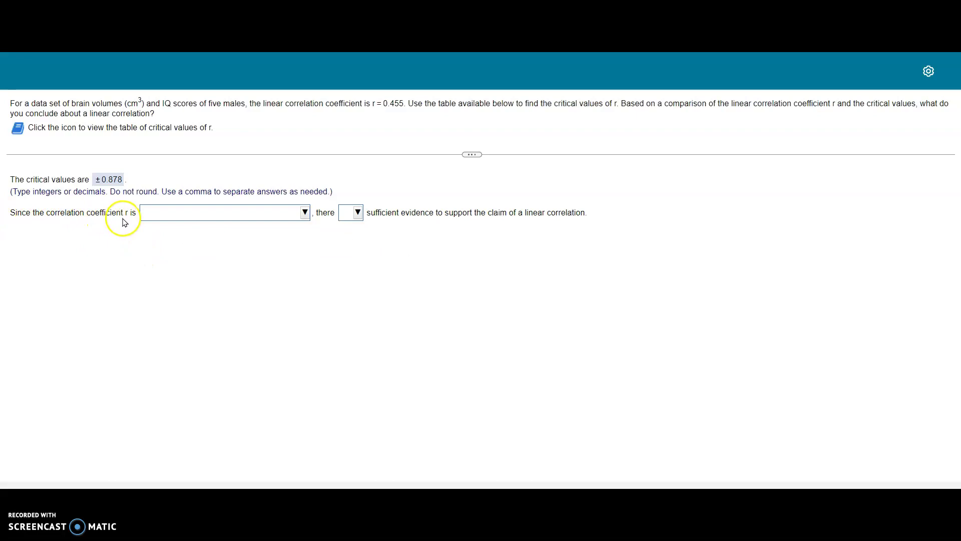
{"action": "left_click", "coordinate": [303, 213]}
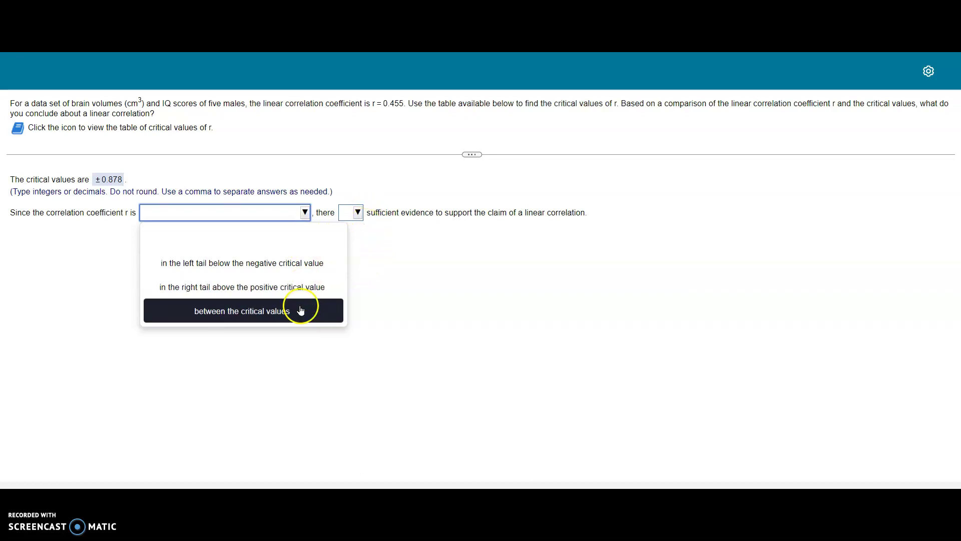
{"action": "left_click", "coordinate": [357, 215]}
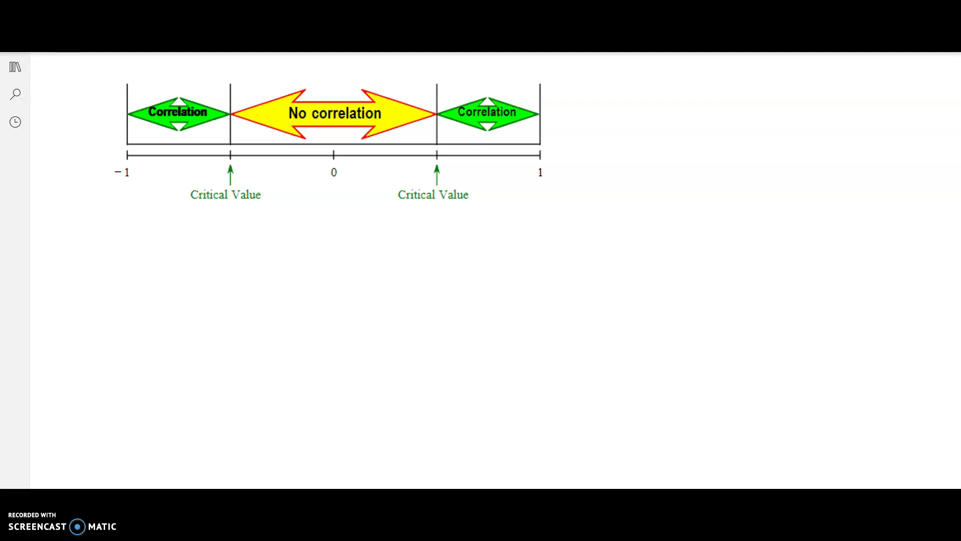
Write -.878 under the left Critical Value mark and .878 under the right one.
{"action": "mouse_move", "coordinate": [194, 225]}
{"action": "left_mouse_down"}
{"action": "mouse_move", "coordinate": [212, 234]}
{"action": "mouse_move", "coordinate": [227, 212]}
{"action": "mouse_move", "coordinate": [238, 232]}
{"action": "mouse_move", "coordinate": [258, 218]}
{"action": "left_mouse_up"}
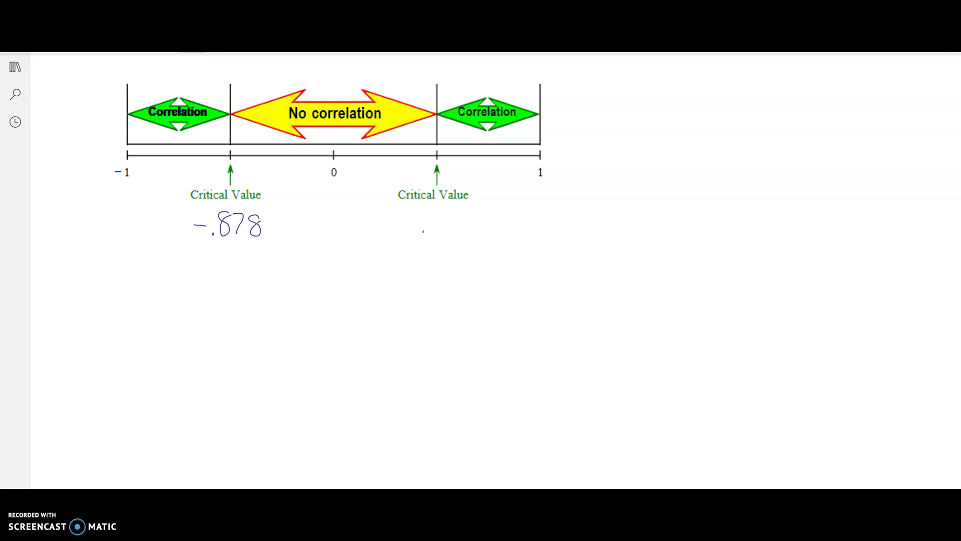
{"action": "mouse_move", "coordinate": [442, 214]}
{"action": "left_mouse_down"}
{"action": "mouse_move", "coordinate": [460, 233]}
{"action": "mouse_move", "coordinate": [480, 213]}
{"action": "left_mouse_up"}
{"action": "scroll", "coordinate": [70, 136], "scroll_direction": "down", "scroll_amount": 1}
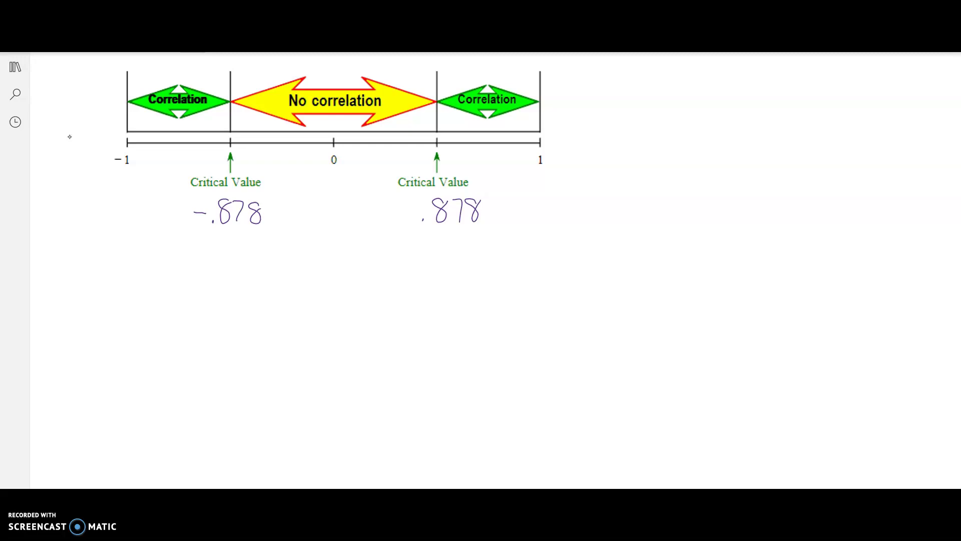
Write r = .455, mark and label .455 on the number line, then circle and underline No correlation.
{"action": "left_click_drag", "start_coordinate": [258, 277], "coordinate": [290, 277]}
{"action": "mouse_move", "coordinate": [280, 285]}
{"action": "left_mouse_down"}
{"action": "mouse_move", "coordinate": [306, 289]}
{"action": "mouse_move", "coordinate": [329, 276]}
{"action": "mouse_move", "coordinate": [328, 292]}
{"action": "mouse_move", "coordinate": [347, 267]}
{"action": "mouse_move", "coordinate": [343, 290]}
{"action": "mouse_move", "coordinate": [364, 267]}
{"action": "mouse_move", "coordinate": [366, 290]}
{"action": "left_mouse_up"}
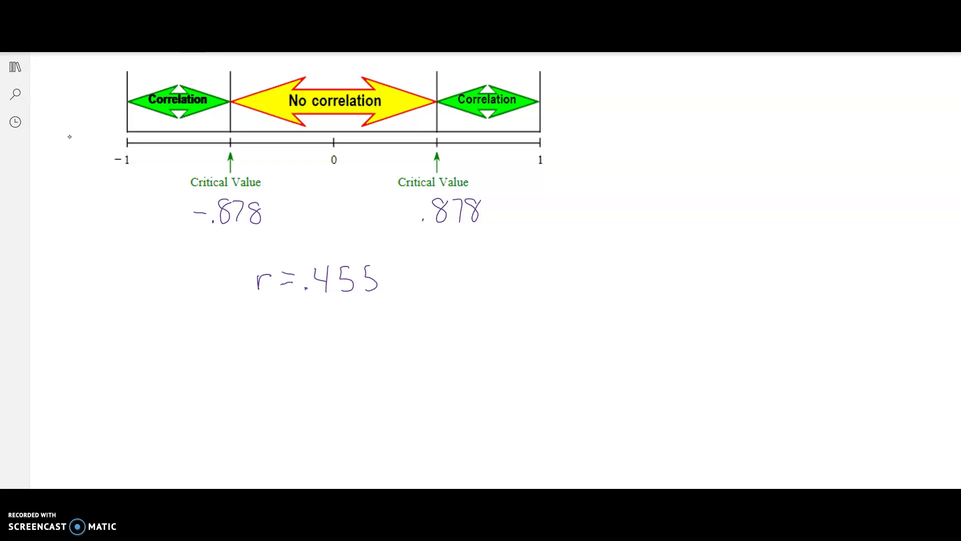
{"action": "left_click_drag", "start_coordinate": [386, 135], "coordinate": [378, 161]}
{"action": "mouse_move", "coordinate": [384, 149]}
{"action": "left_mouse_down"}
{"action": "mouse_move", "coordinate": [389, 163]}
{"action": "mouse_move", "coordinate": [400, 156]}
{"action": "mouse_move", "coordinate": [395, 165]}
{"action": "left_mouse_up"}
{"action": "left_click_drag", "start_coordinate": [405, 149], "coordinate": [409, 162]}
{"action": "mouse_move", "coordinate": [228, 161]}
{"action": "left_mouse_down"}
{"action": "mouse_move", "coordinate": [247, 170]}
{"action": "mouse_move", "coordinate": [383, 170]}
{"action": "mouse_move", "coordinate": [453, 119]}
{"action": "mouse_move", "coordinate": [410, 57]}
{"action": "mouse_move", "coordinate": [395, 54]}
{"action": "mouse_move", "coordinate": [250, 75]}
{"action": "mouse_move", "coordinate": [231, 149]}
{"action": "mouse_move", "coordinate": [243, 170]}
{"action": "left_mouse_up"}
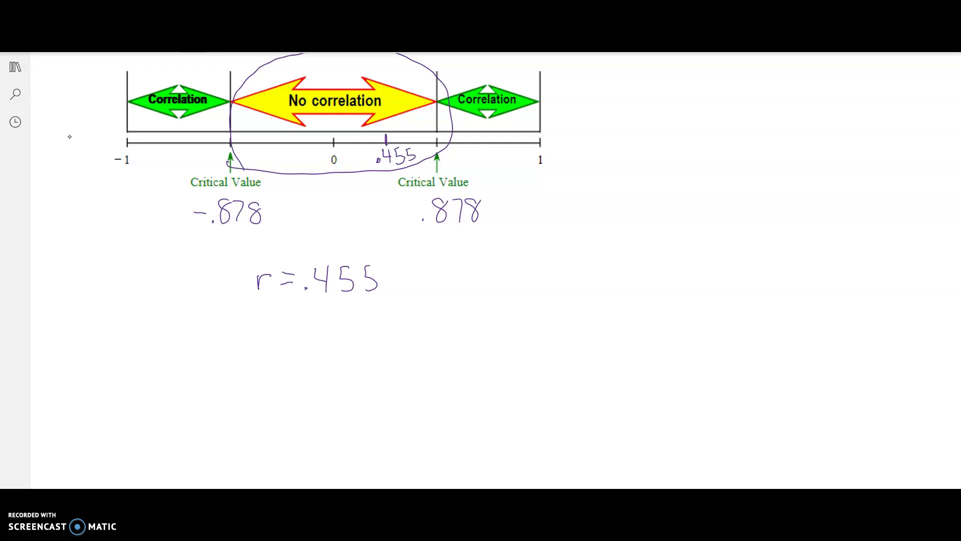
{"action": "left_click_drag", "start_coordinate": [288, 109], "coordinate": [372, 120]}
Choose 'between the critical values' and 'is not' in the drop-downs, then check the answer.
{"action": "key", "text": "alt+Tab"}
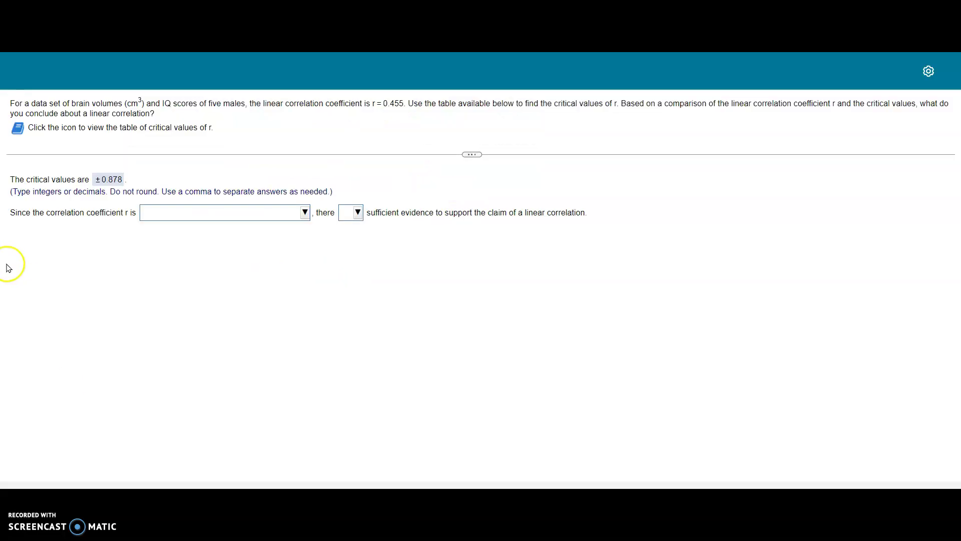
{"action": "left_click", "coordinate": [305, 214]}
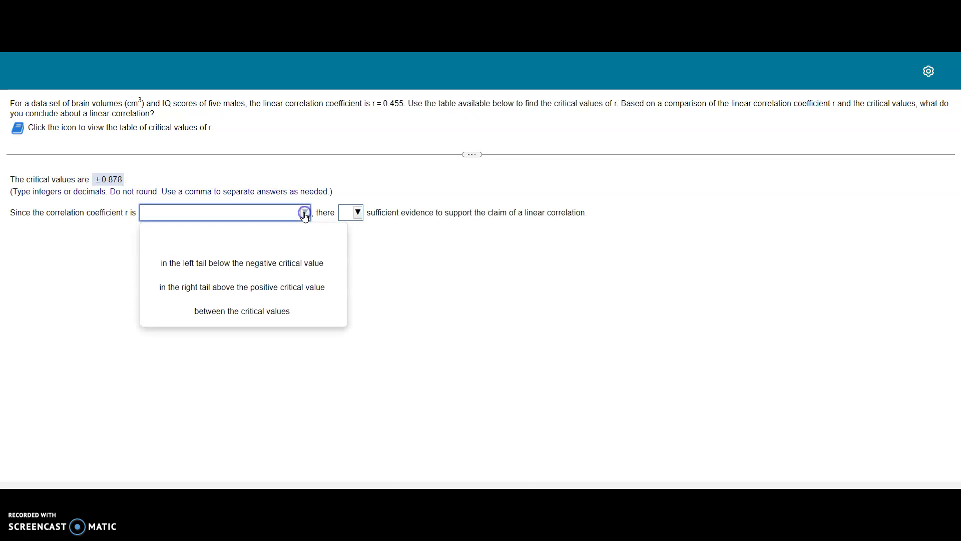
{"action": "left_click", "coordinate": [295, 316]}
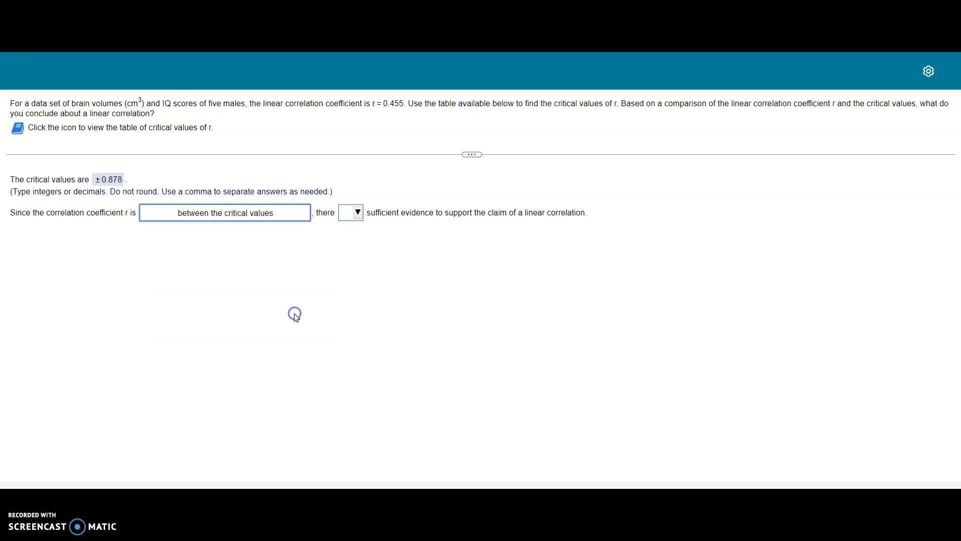
{"action": "left_click", "coordinate": [356, 214]}
{"action": "left_click", "coordinate": [359, 291]}
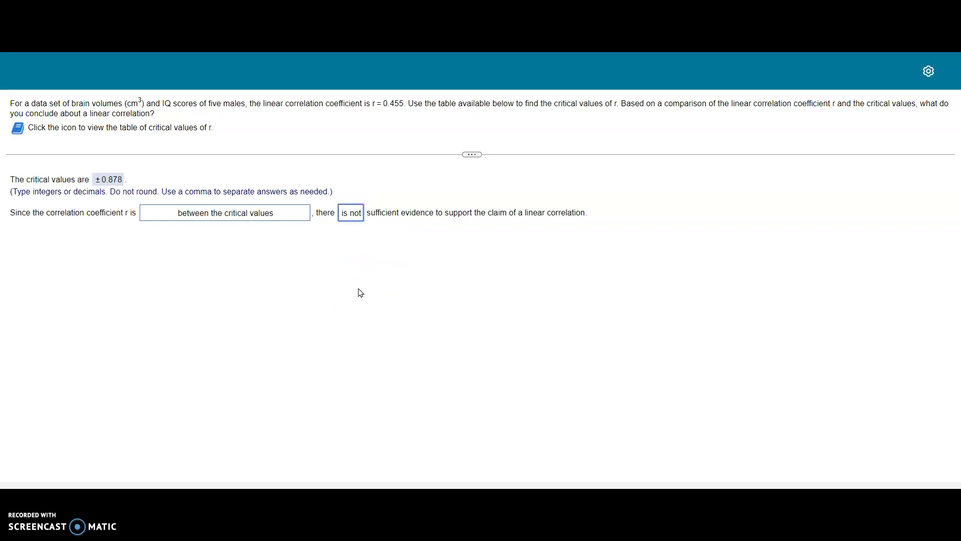
{"action": "left_click", "coordinate": [896, 483]}
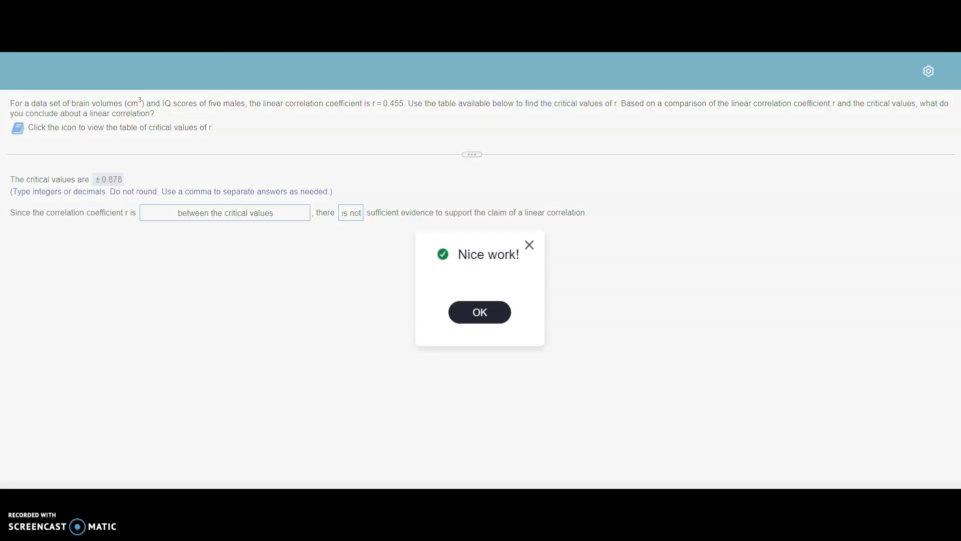
{"action": "left_click", "coordinate": [473, 305]}
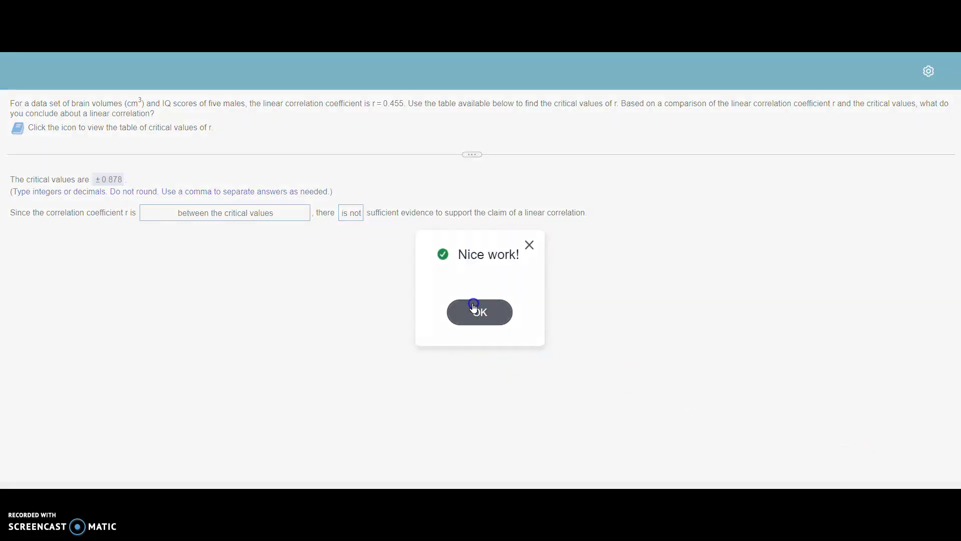